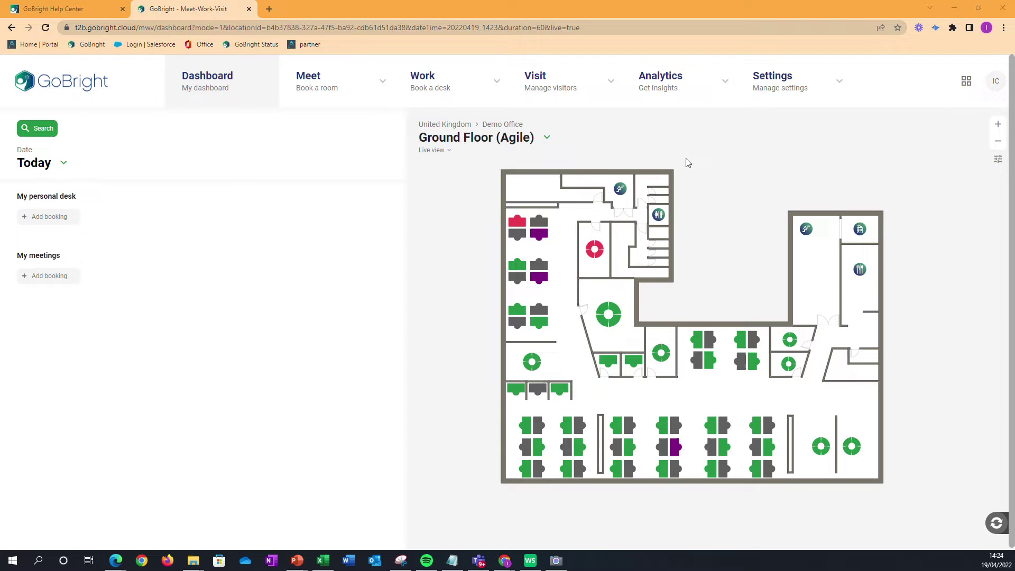
- Open the Meet rooms list from the Settings menu
mouse_move(782, 82)
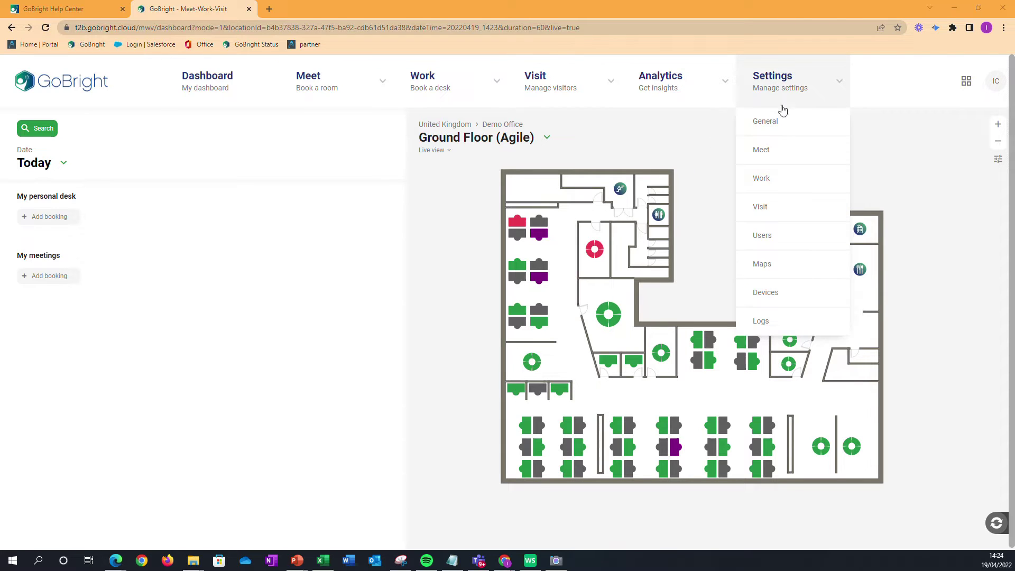
left_click(761, 150)
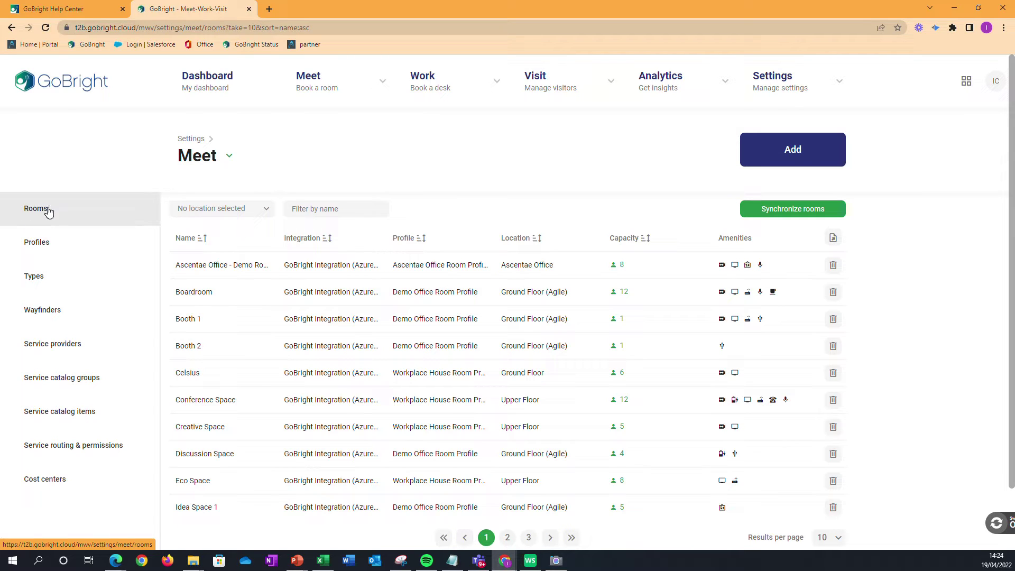
- Add a new room named 'Boardroom'
left_click(792, 151)
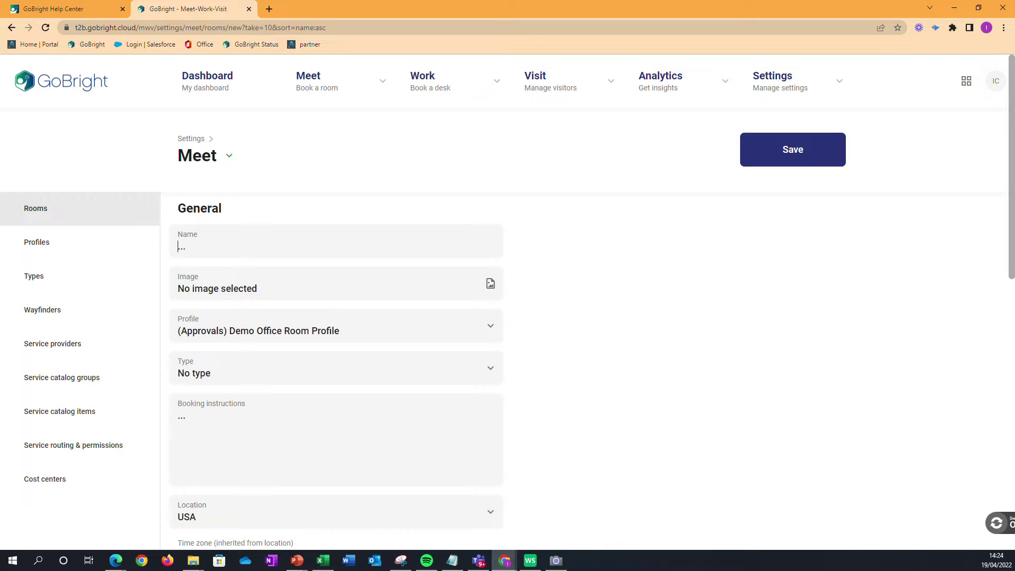
type("Boardroom")
left_click(286, 335)
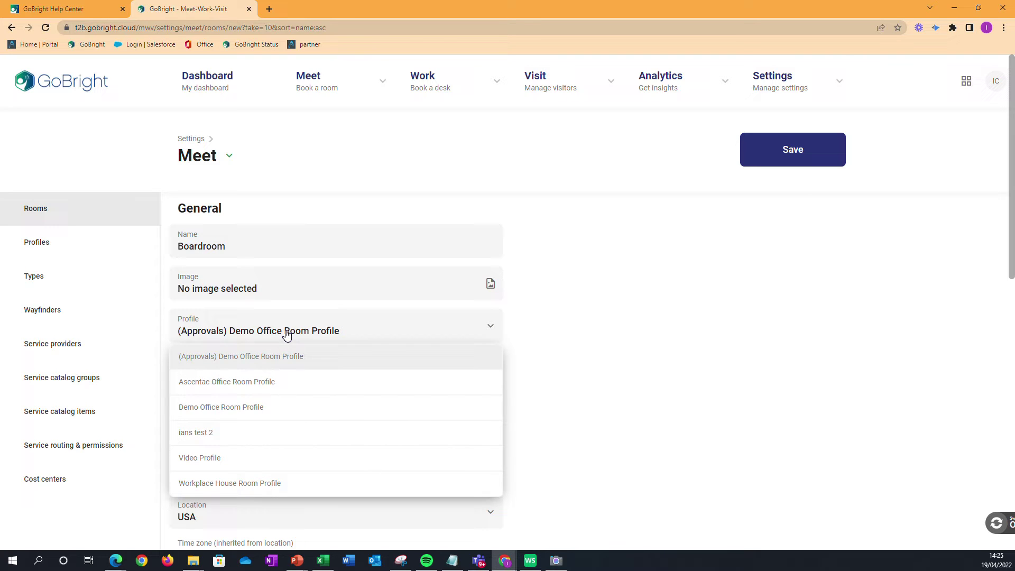
left_click(225, 407)
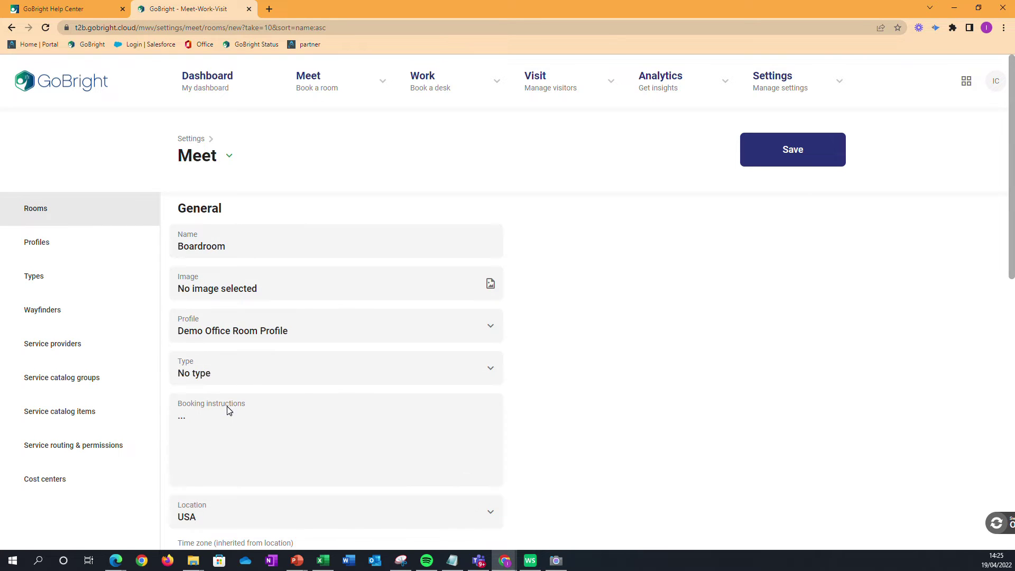
left_click(205, 377)
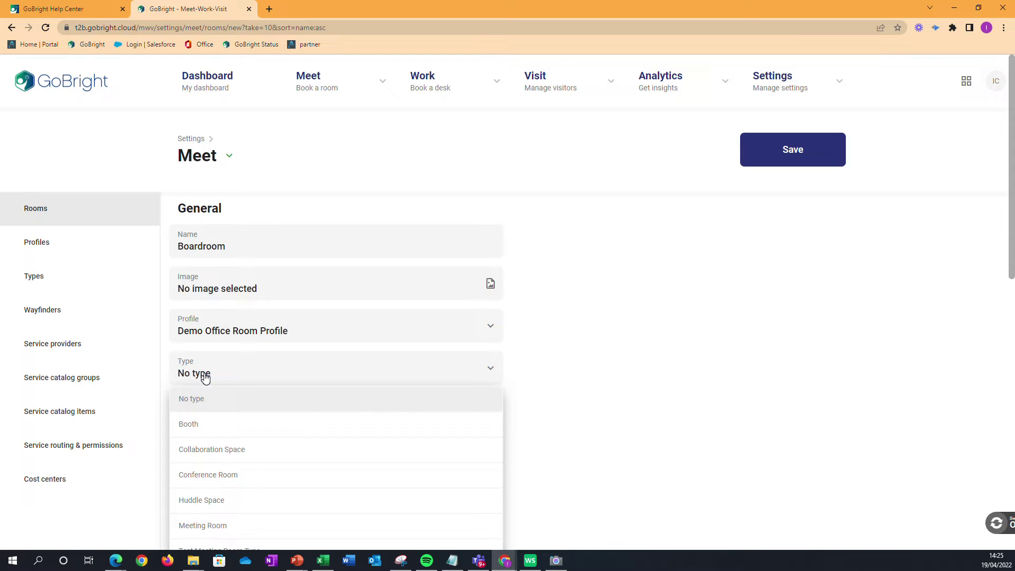
scroll(228, 448, "down", 1)
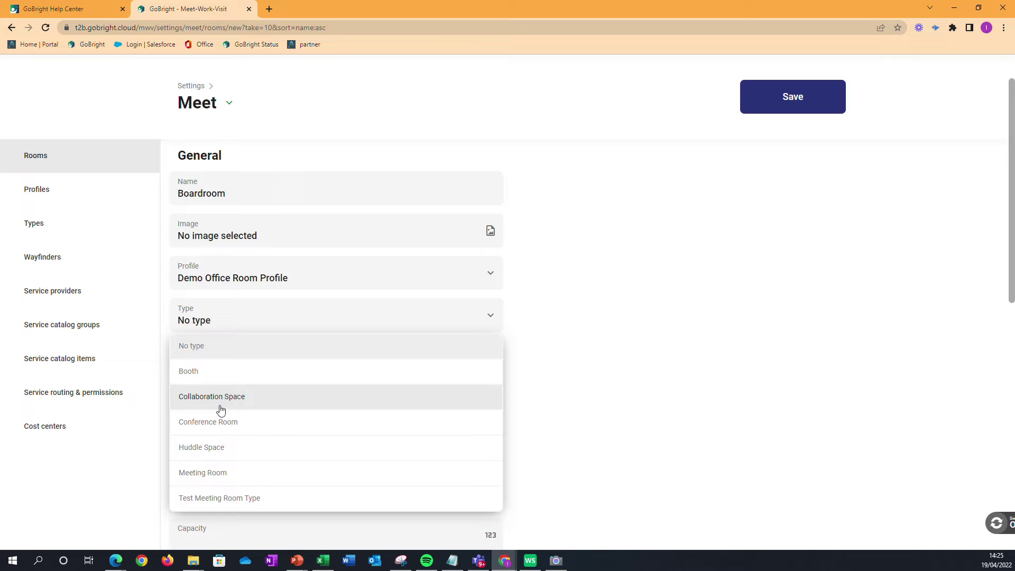
left_click(211, 472)
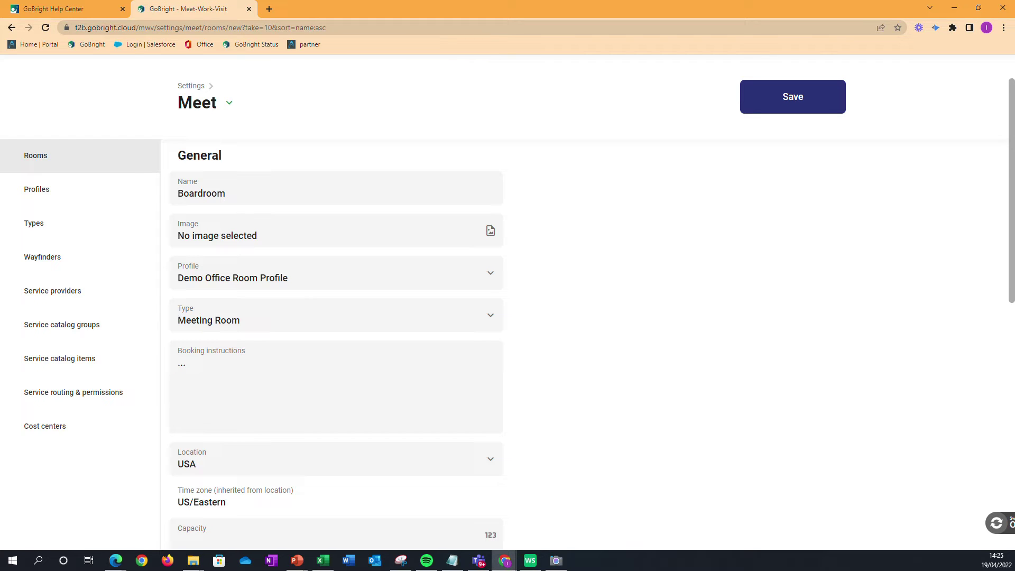
- Place the Boardroom at Ascentae Office with a capacity of 10
left_click(490, 464)
scroll(415, 455, "down", 4)
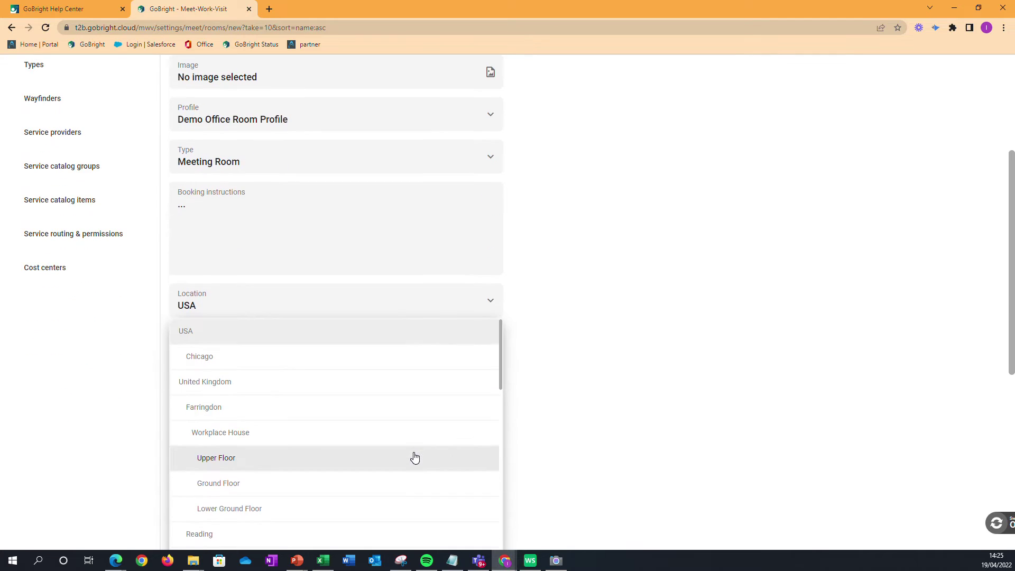
scroll(414, 456, "down", 1)
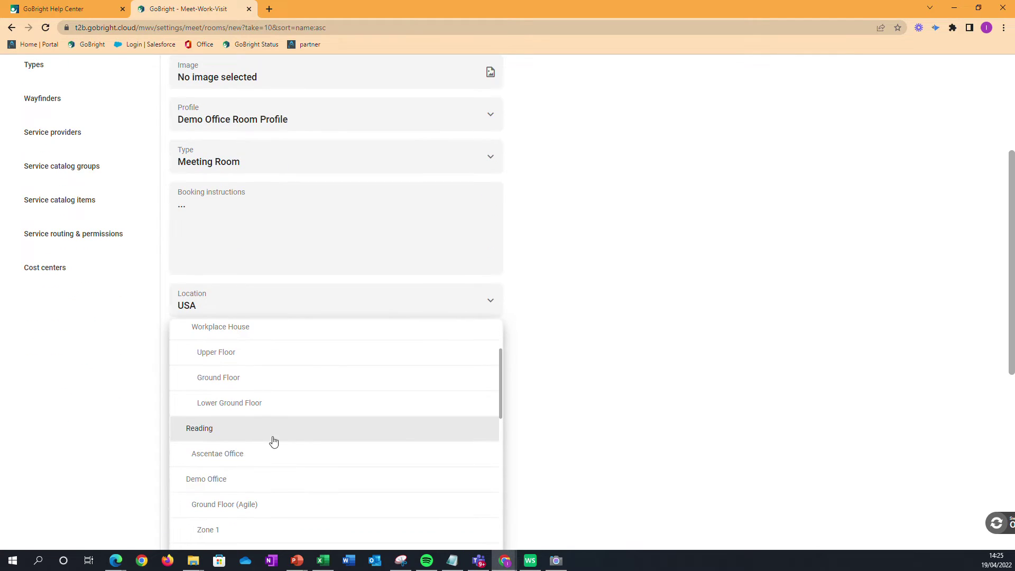
left_click(215, 453)
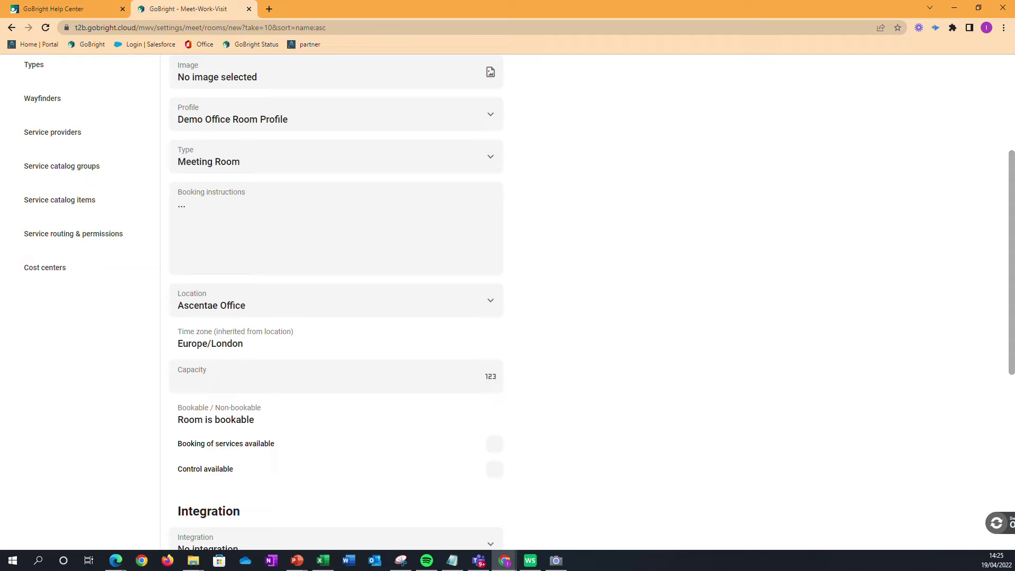
type("10")
scroll(535, 377, "down", 5)
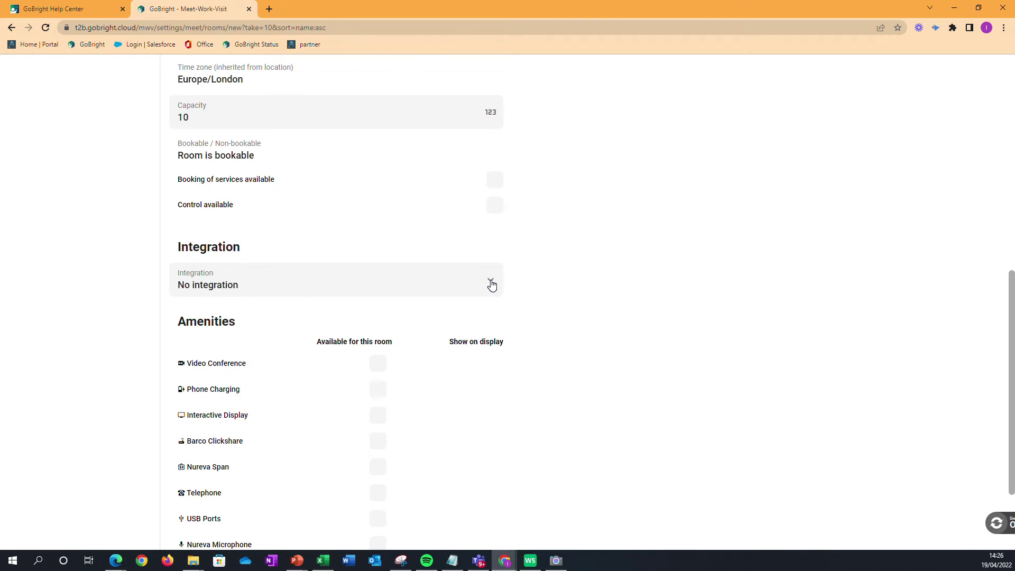
- Choose GoBright Integration (AzureAD) as the Boardroom's integration
left_click(492, 285)
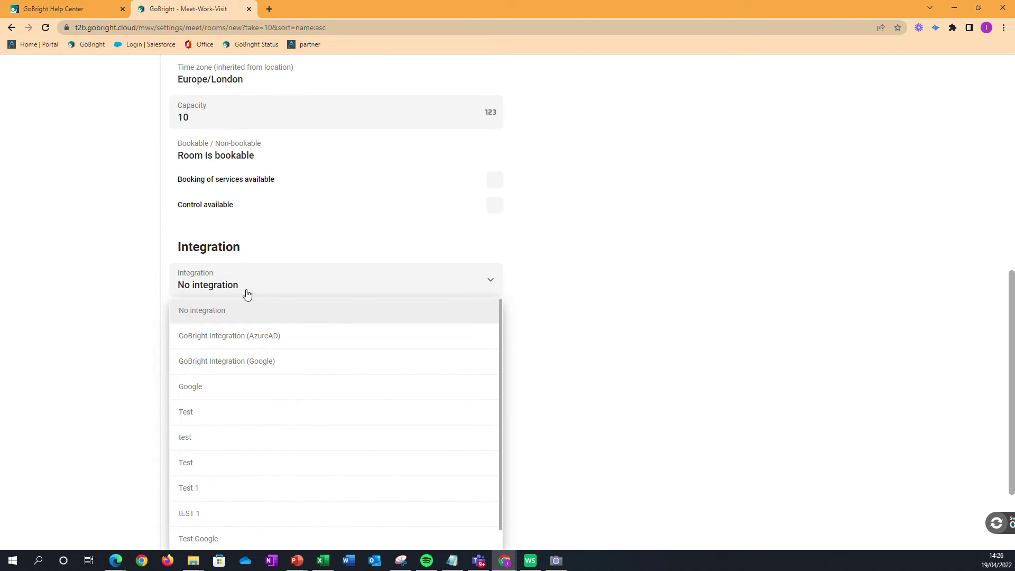
left_click(229, 338)
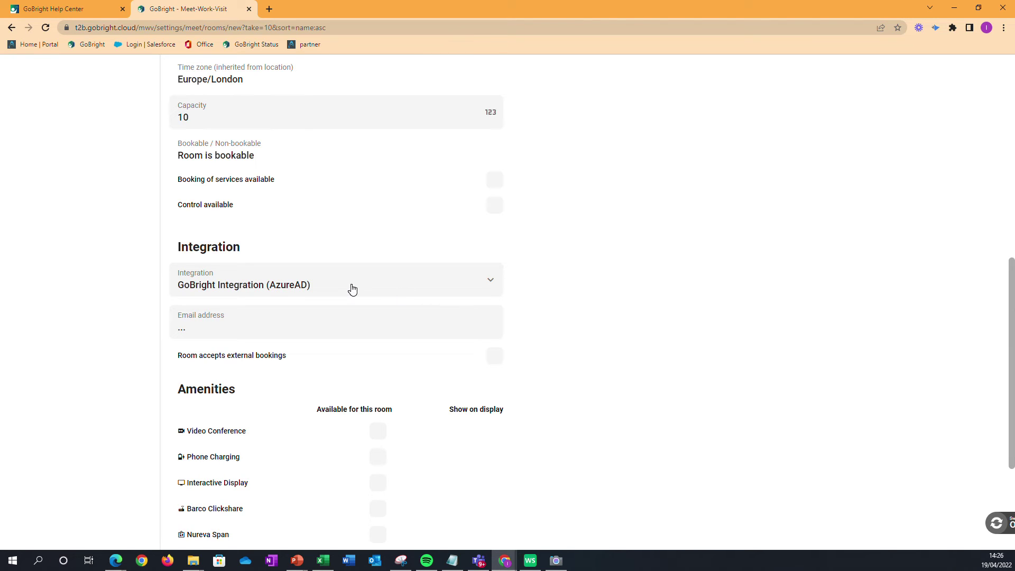
scroll(631, 362, "up", 4)
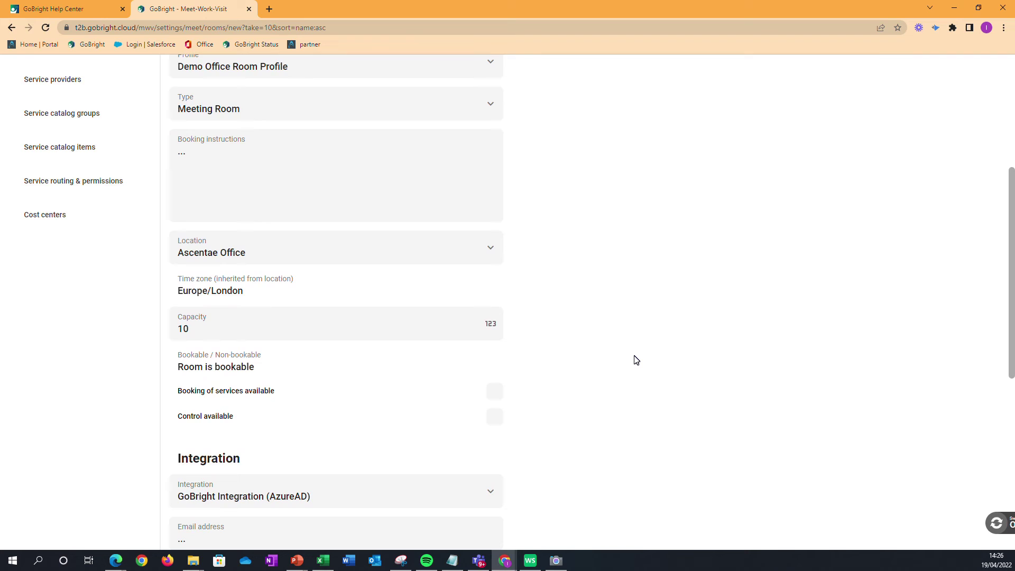
scroll(627, 366, "down", 3)
scroll(627, 366, "down", 1)
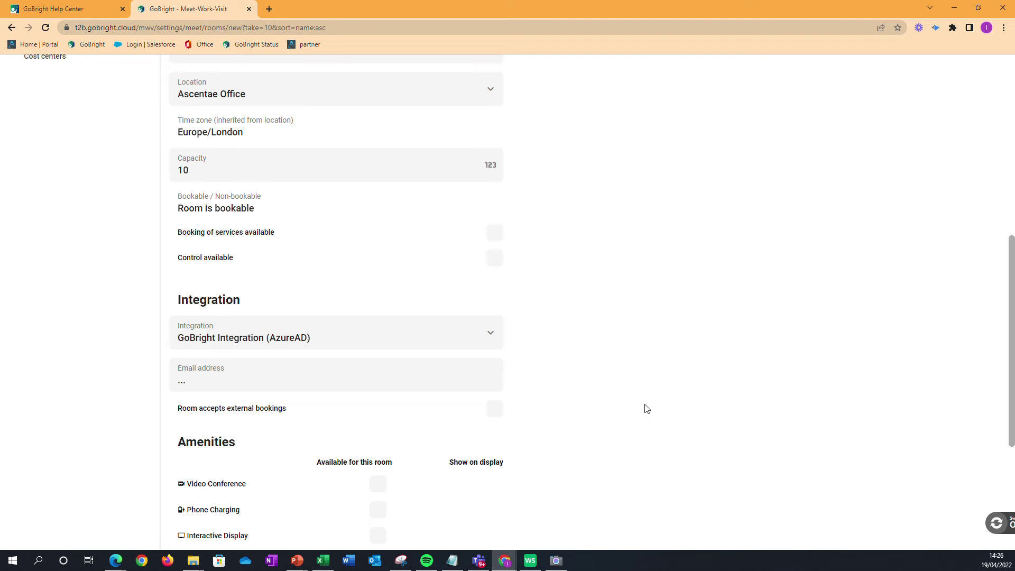
- Tick Video Conference and Interactive Display as available amenities for the Boardroom
scroll(646, 408, "down", 4)
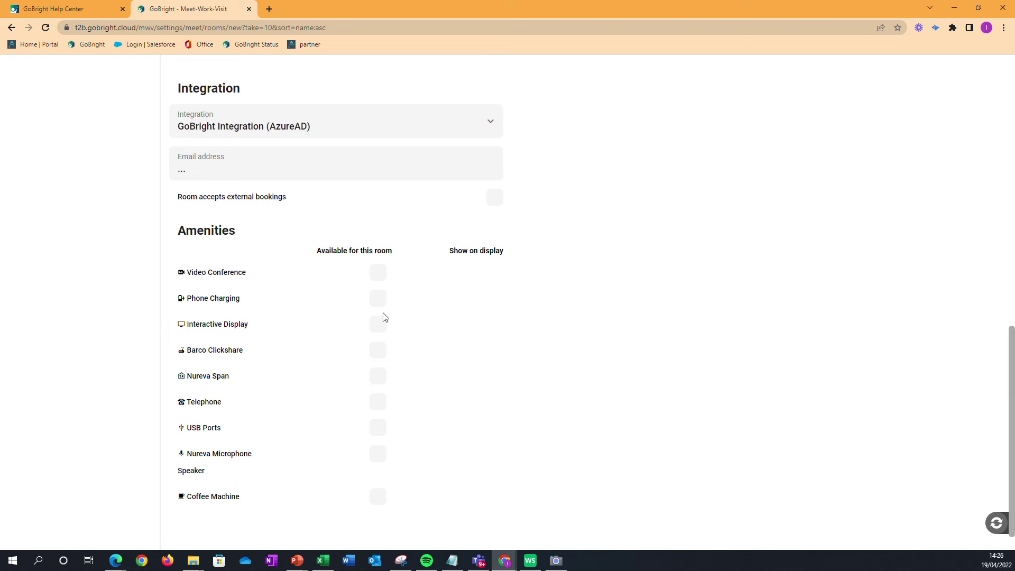
left_click(376, 279)
left_click(378, 329)
scroll(641, 381, "up", 6)
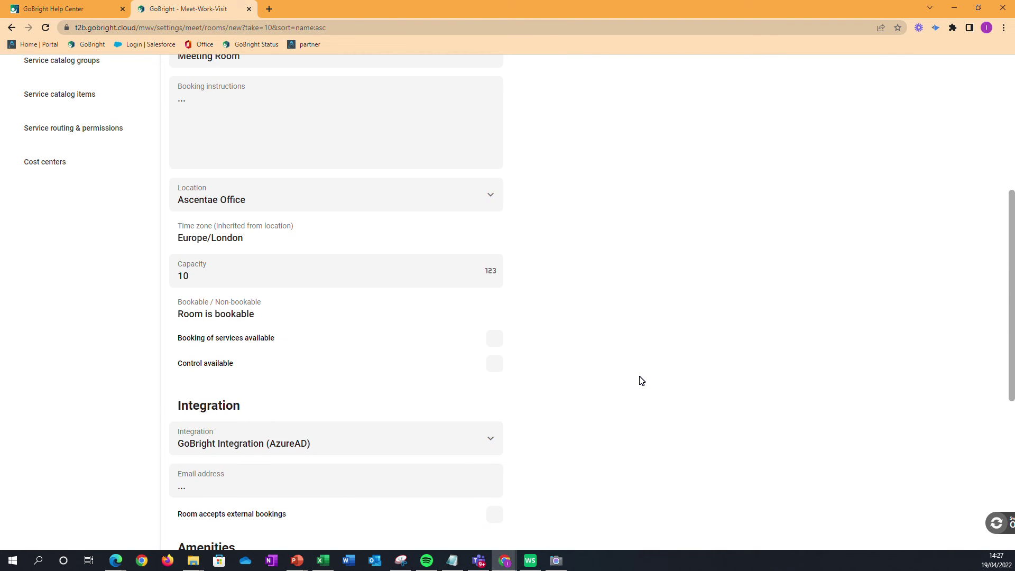
scroll(641, 381, "up", 4)
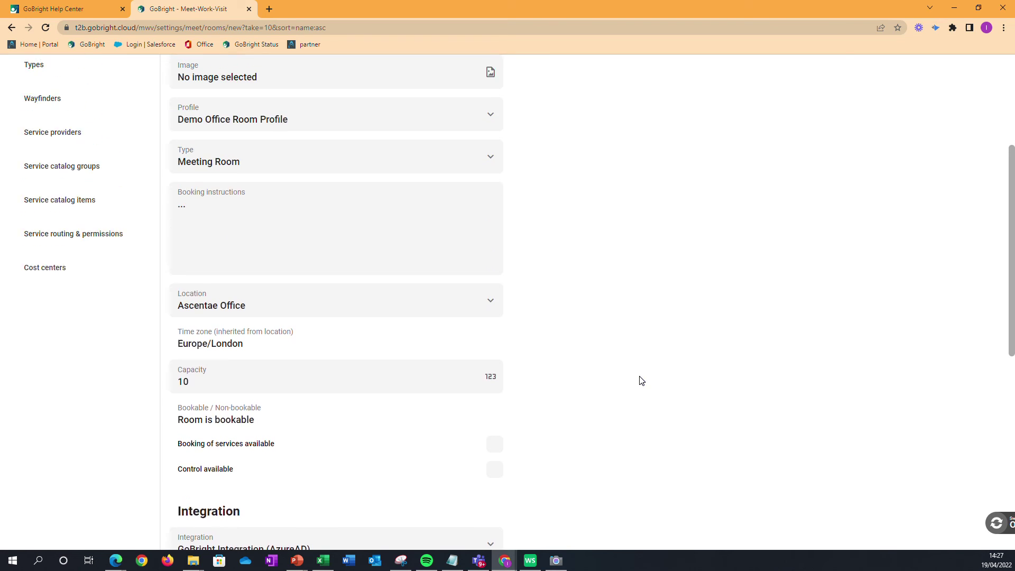
scroll(608, 188, "up", 2)
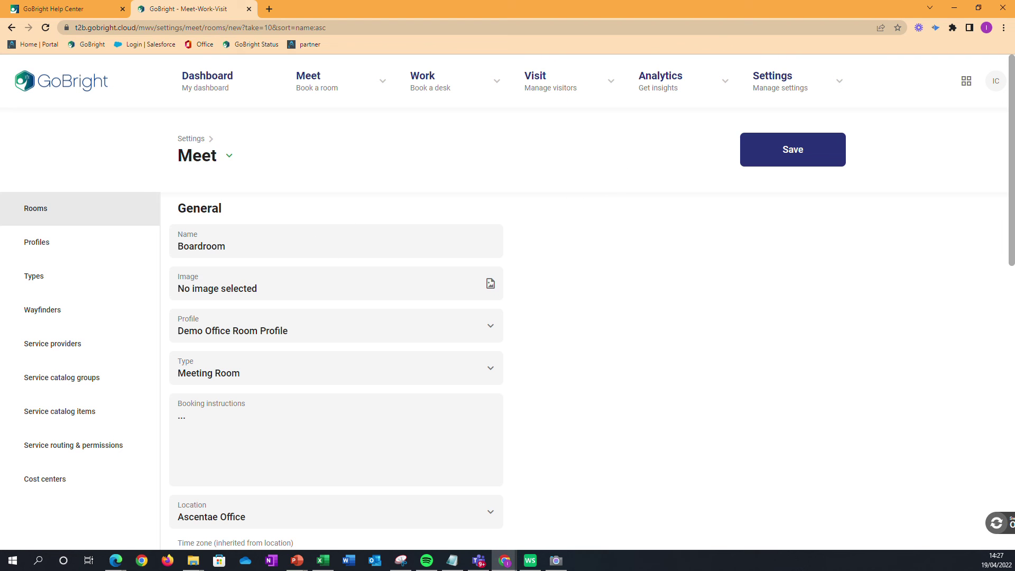
scroll(353, 297, "down", 8)
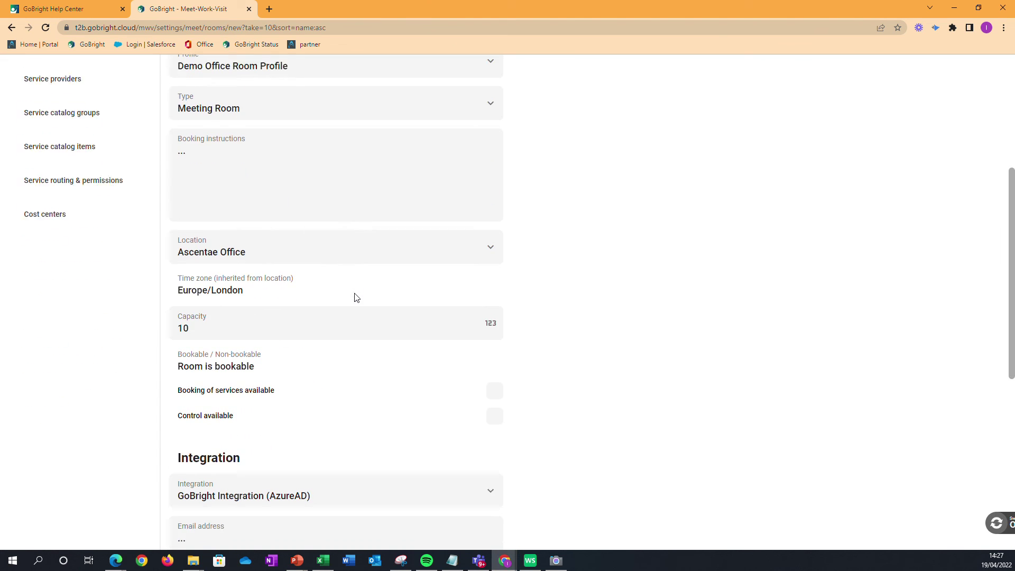
scroll(378, 332, "down", 1)
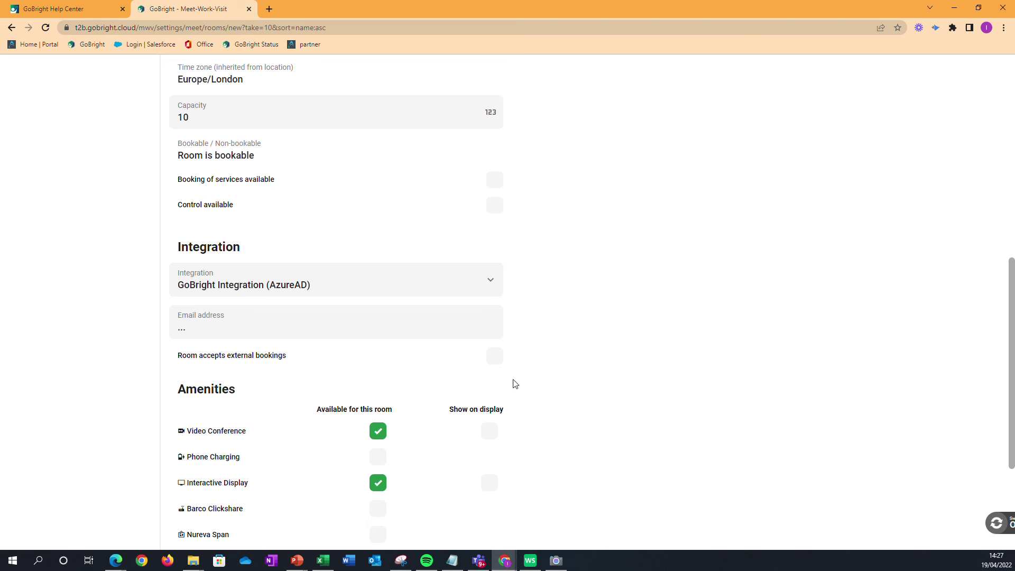
scroll(648, 400, "up", 6)
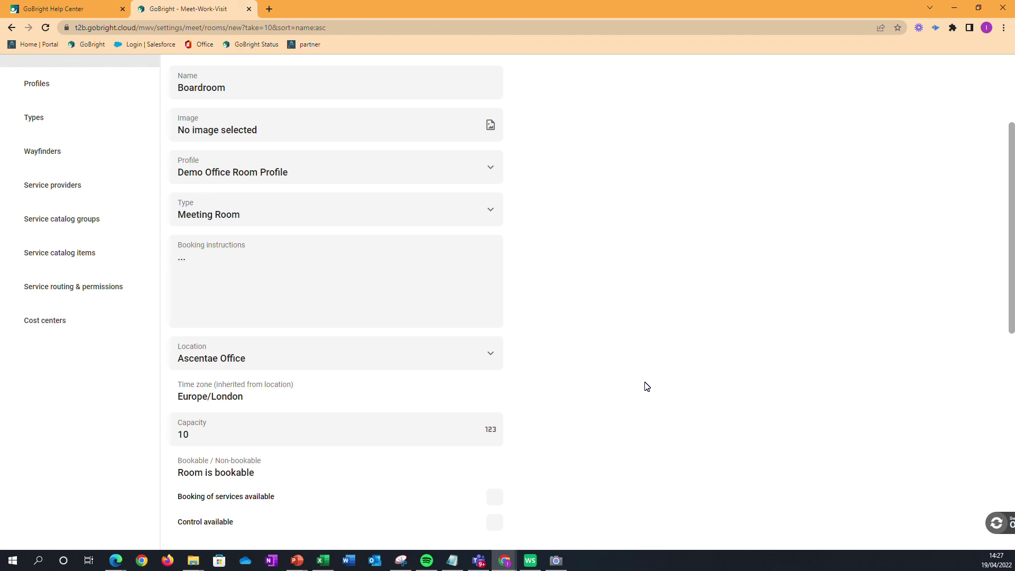
scroll(647, 386, "up", 2)
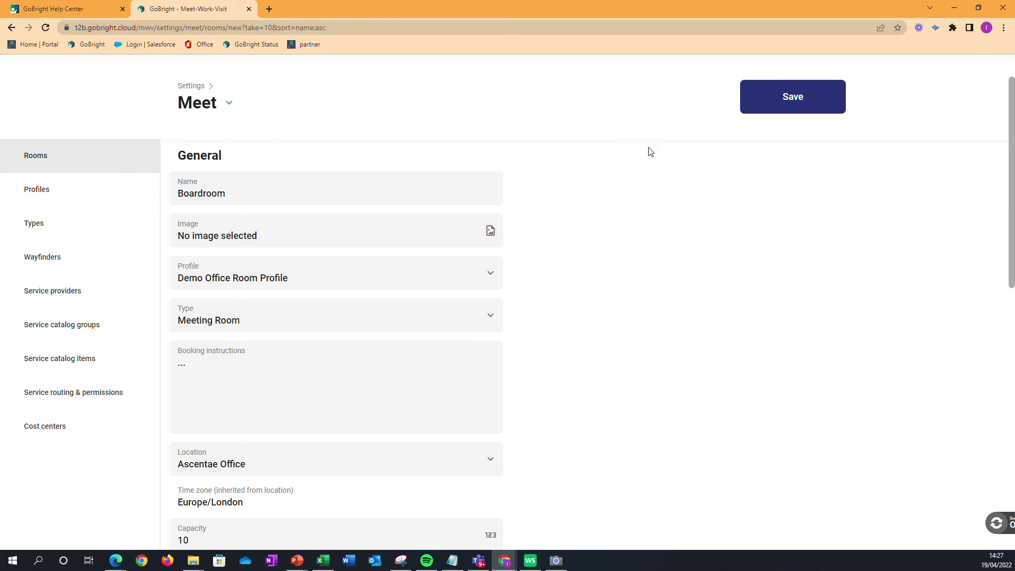
scroll(613, 194, "down", 1)
scroll(613, 193, "down", 3)
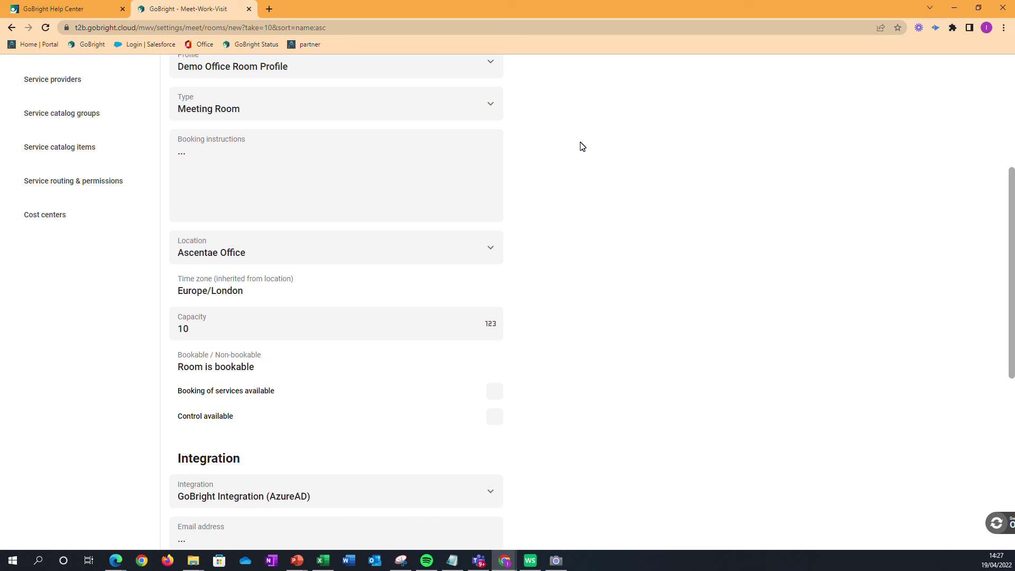
scroll(579, 149, "down", 3)
scroll(580, 153, "down", 4)
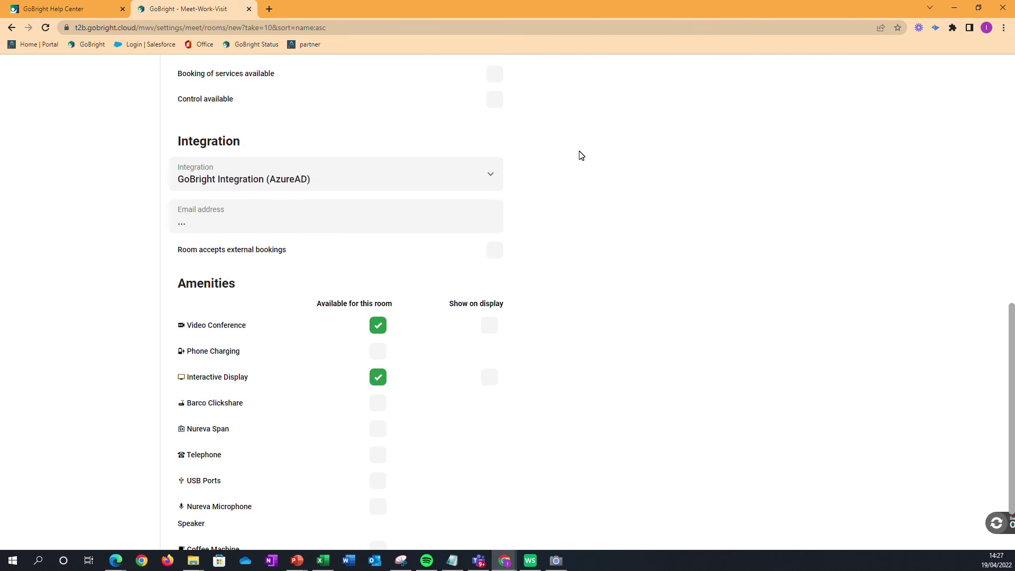